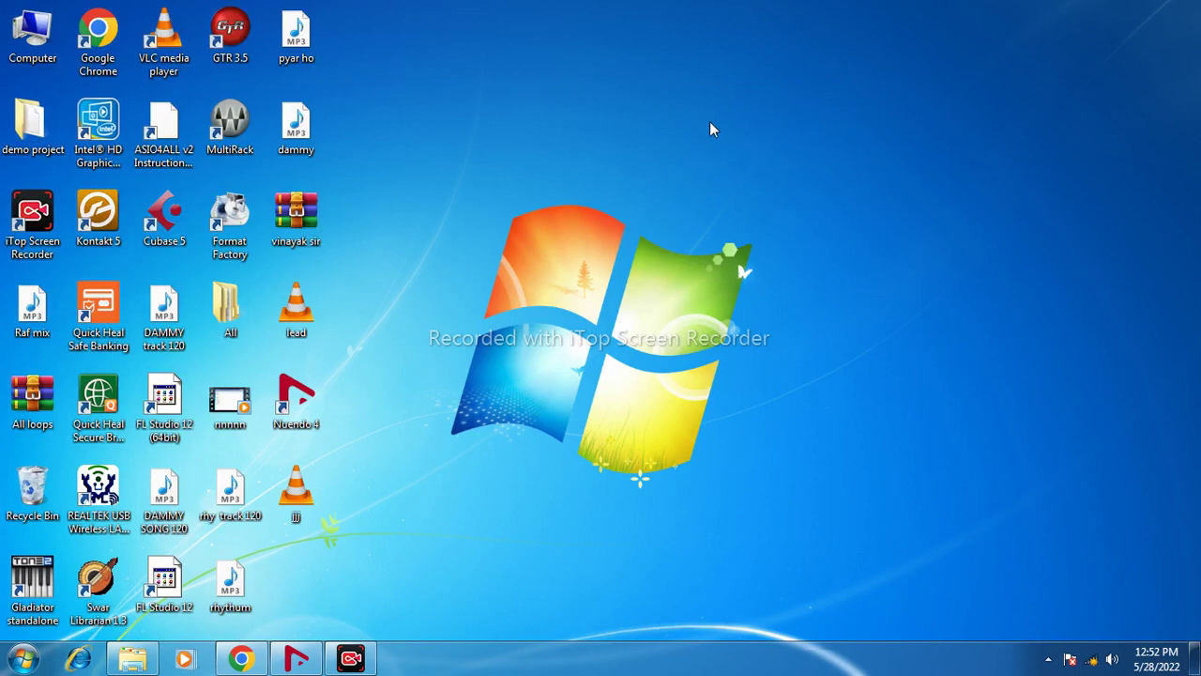
right_click(681, 56)
left_click(729, 106)
right_click(627, 78)
left_click(699, 130)
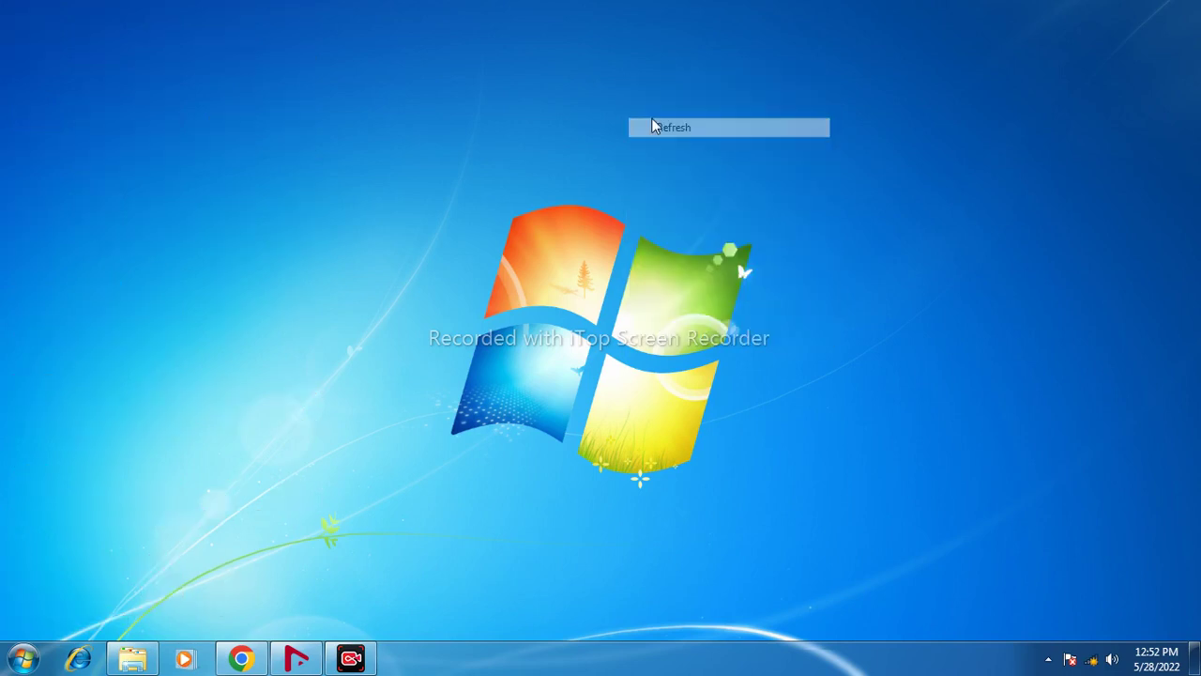
right_click(589, 82)
left_click(636, 133)
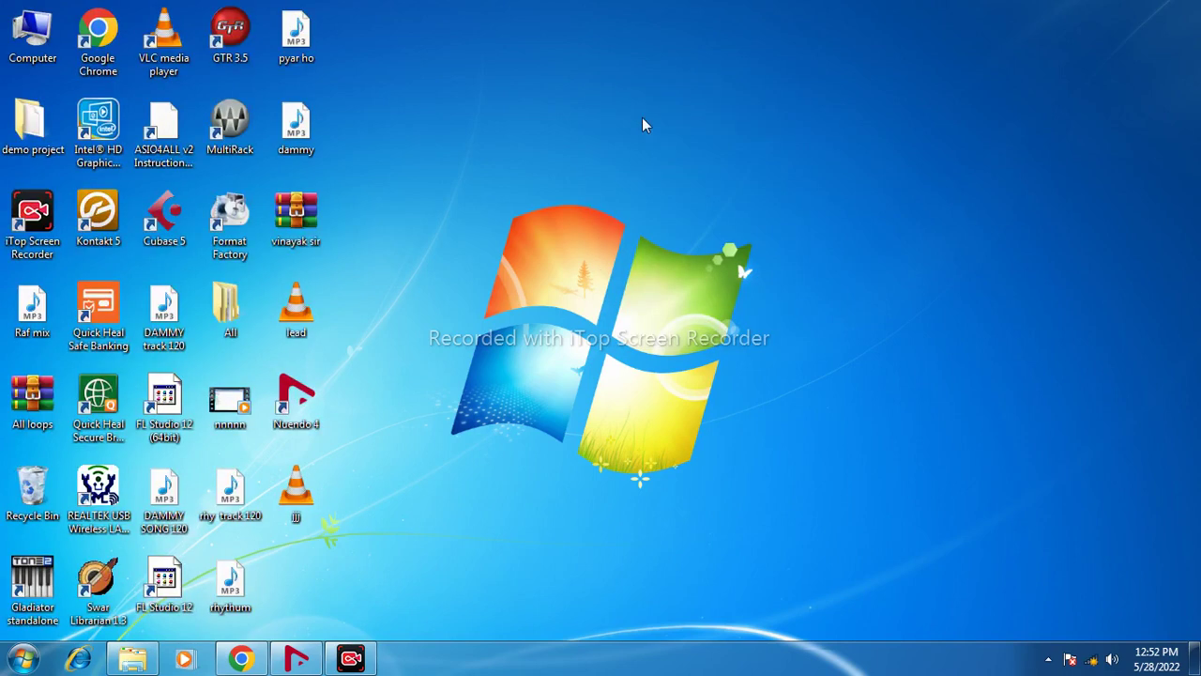
right_click(625, 86)
left_click(710, 139)
right_click(718, 88)
left_click(743, 142)
right_click(686, 92)
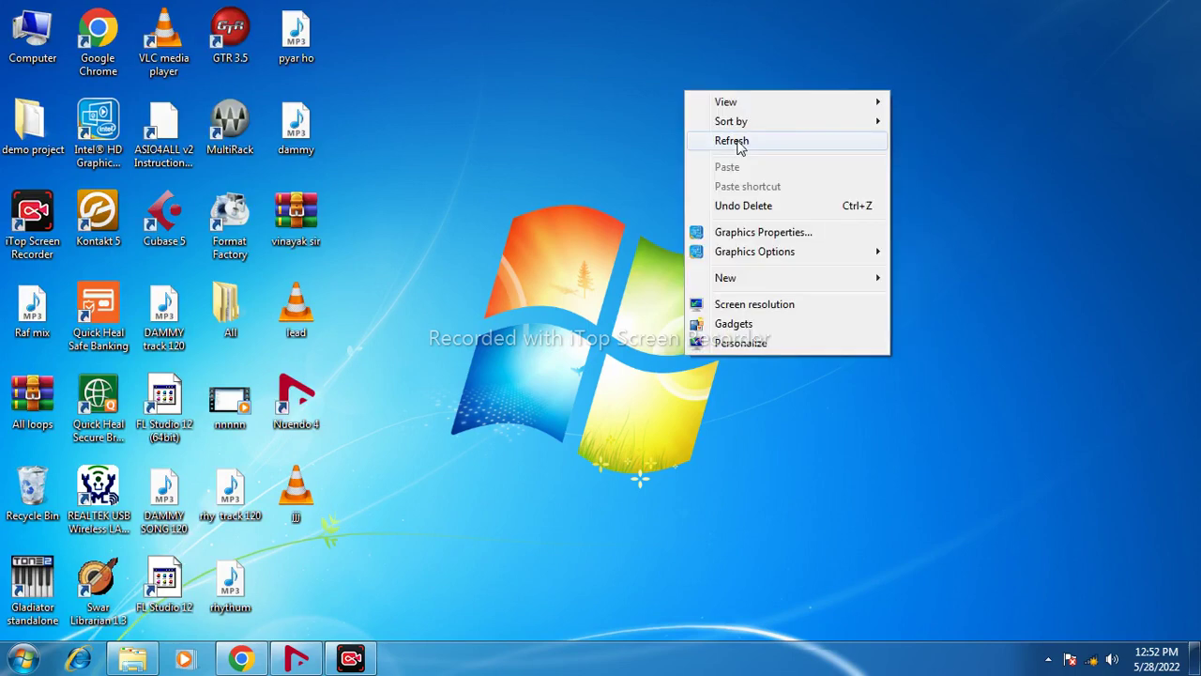
left_click(738, 142)
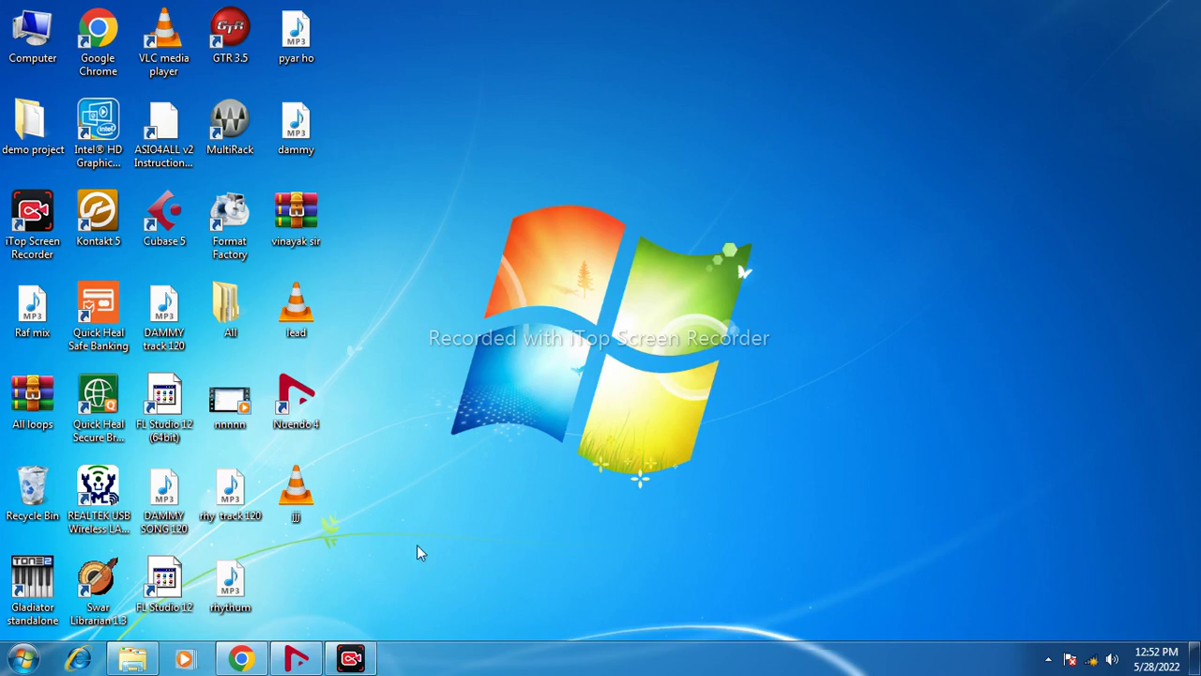
right_click(445, 407)
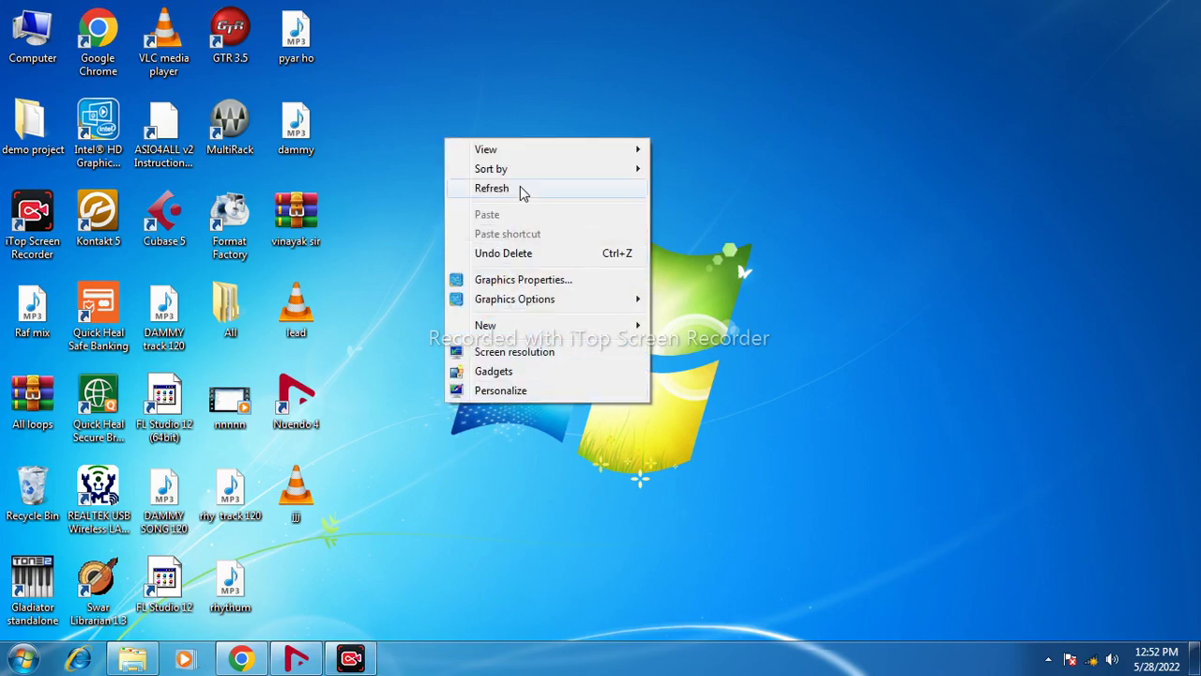
left_click(523, 191)
Switch to Nuendo and preview the loops 1-103-F#m 1 and 1-150-C#m 2 for audio import, cancelling the import of 2-115-D#mr
left_click(291, 662)
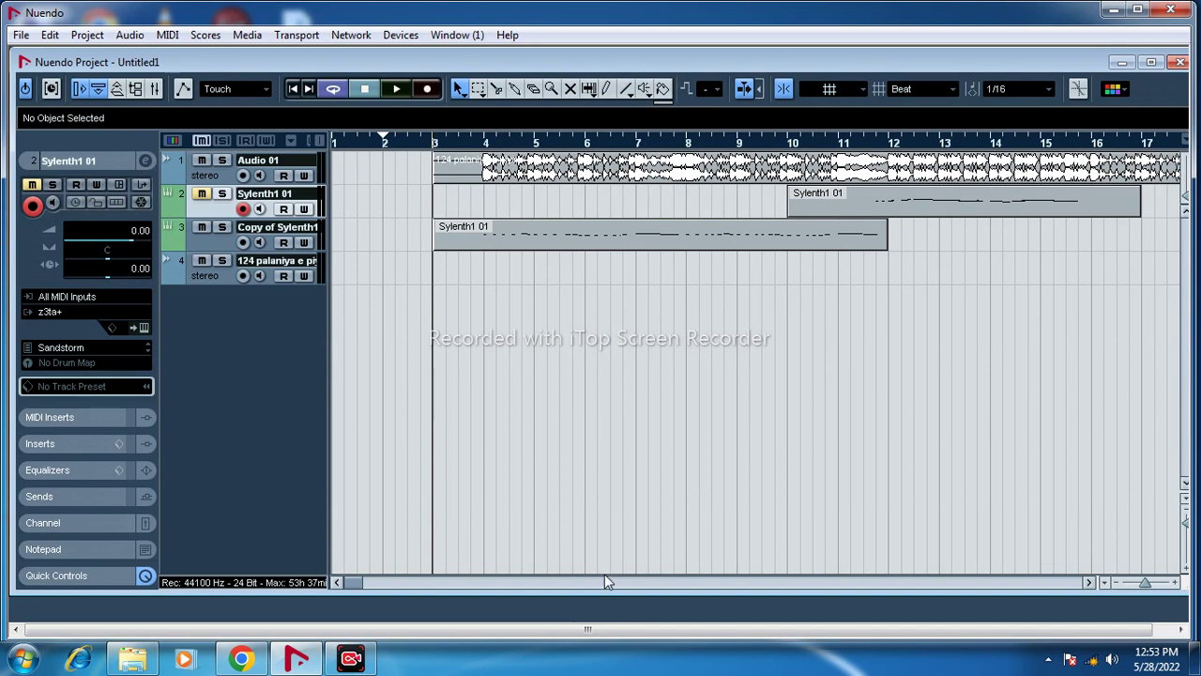
key("ctrl+i")
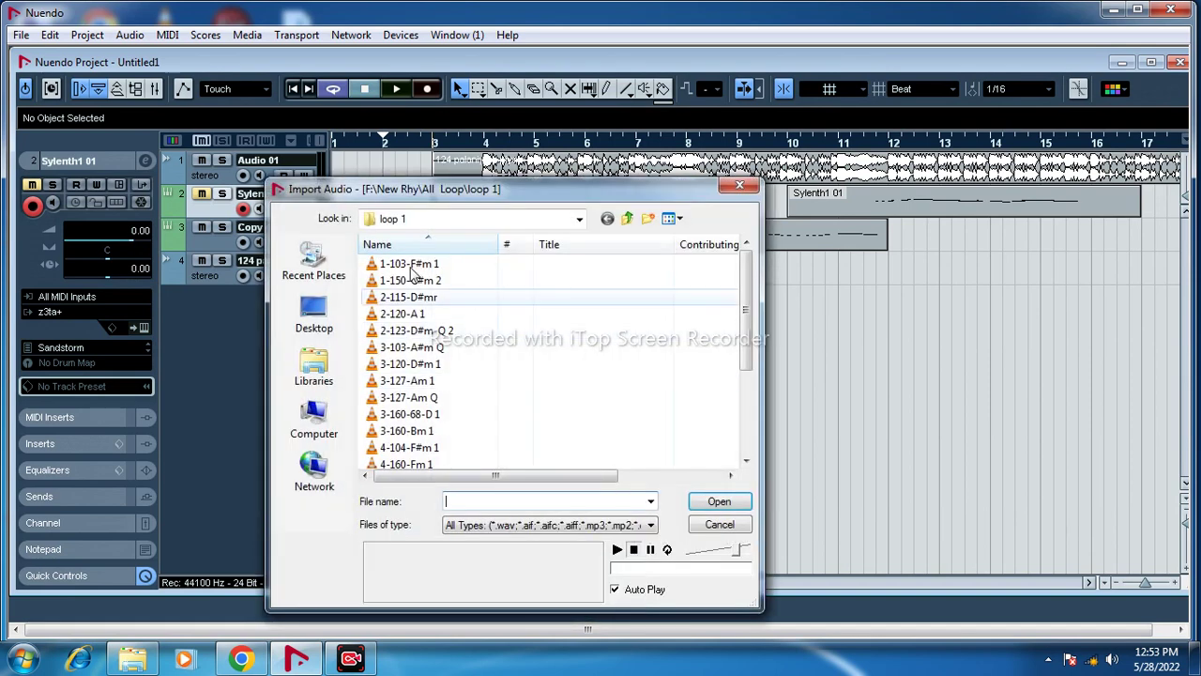
left_click(408, 266)
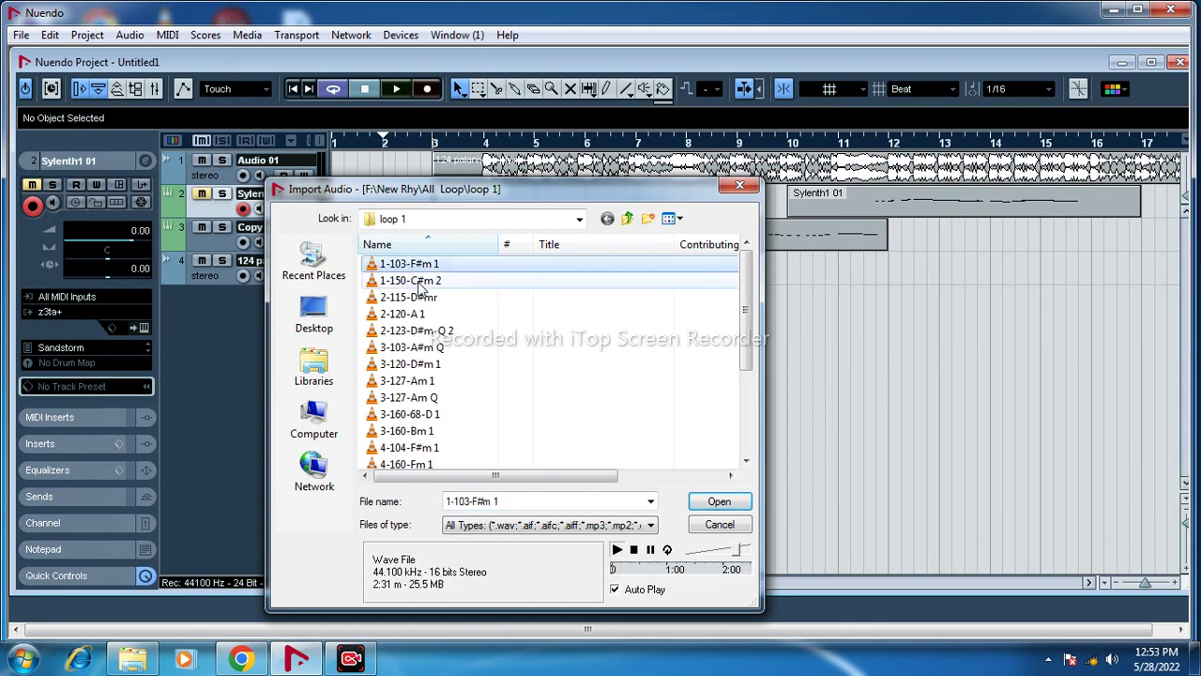
left_click(625, 568)
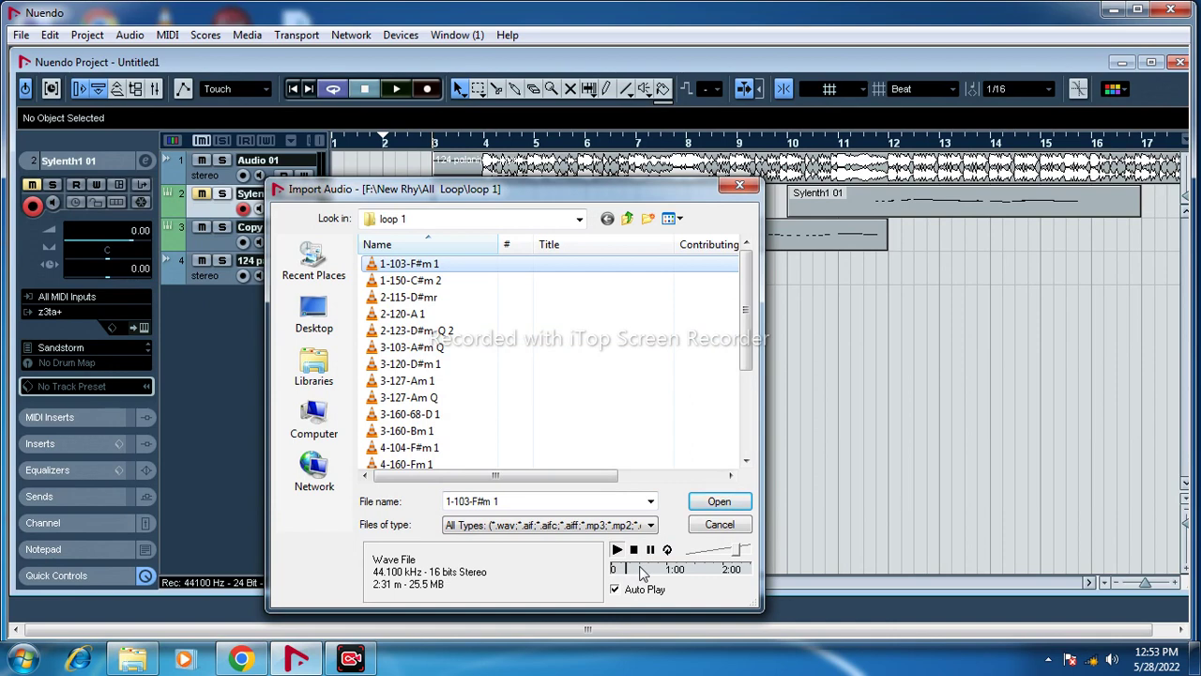
left_click(640, 568)
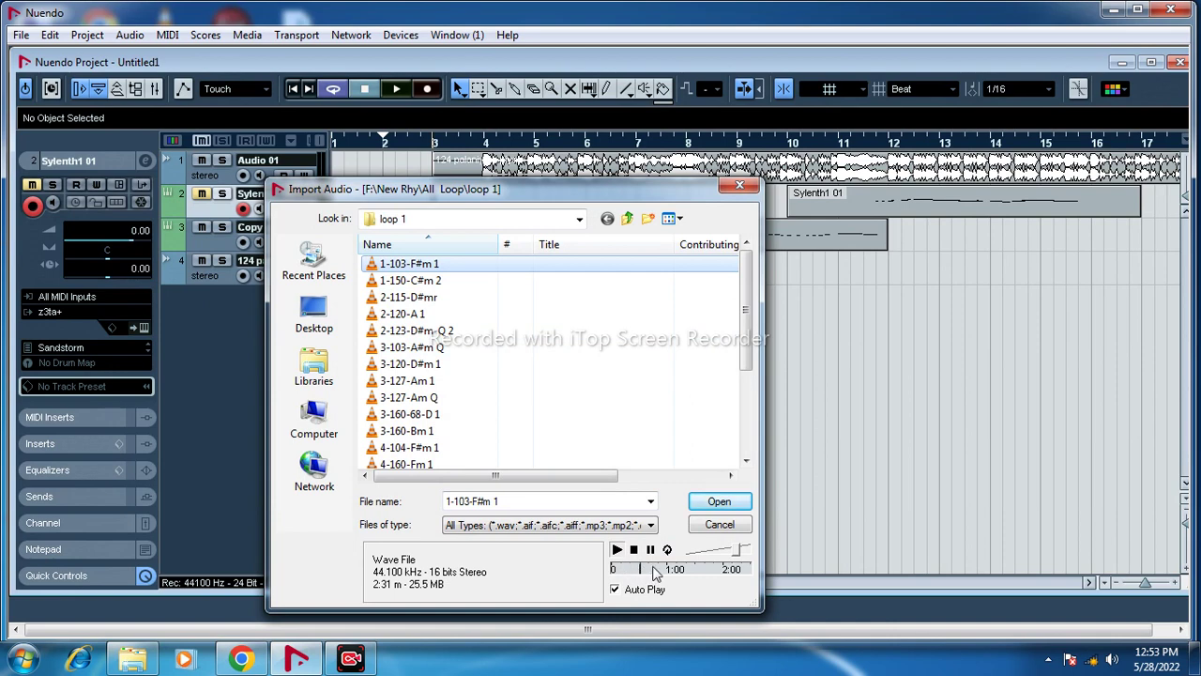
left_click(409, 282)
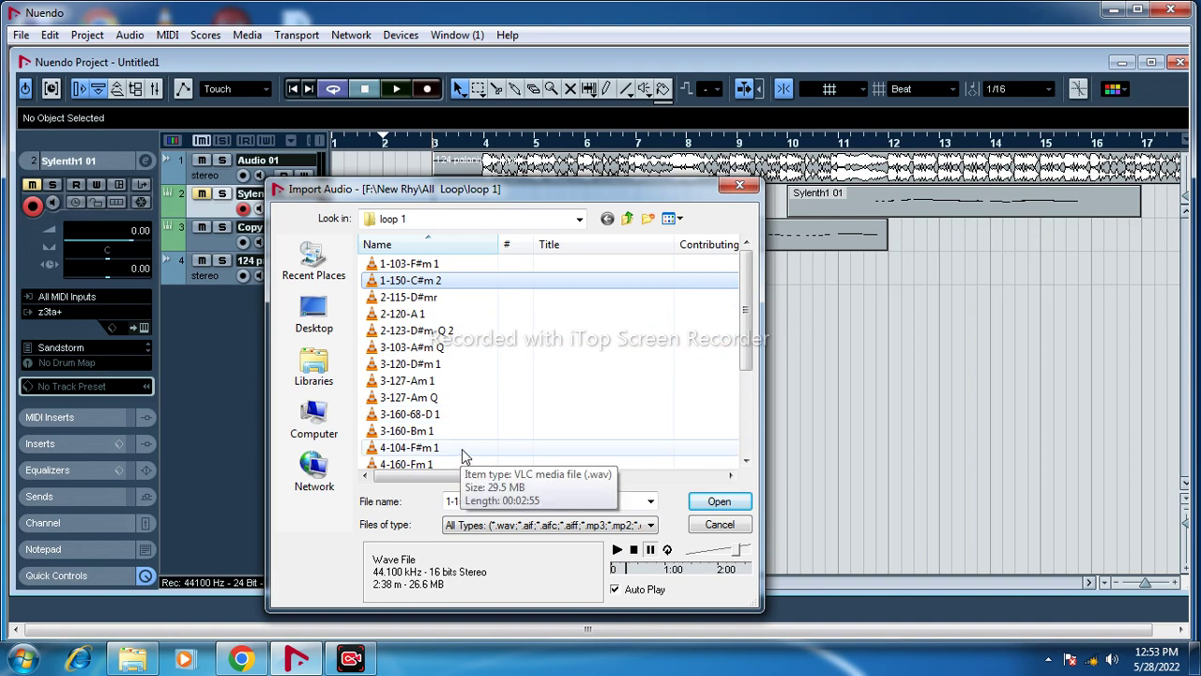
double_click(424, 304)
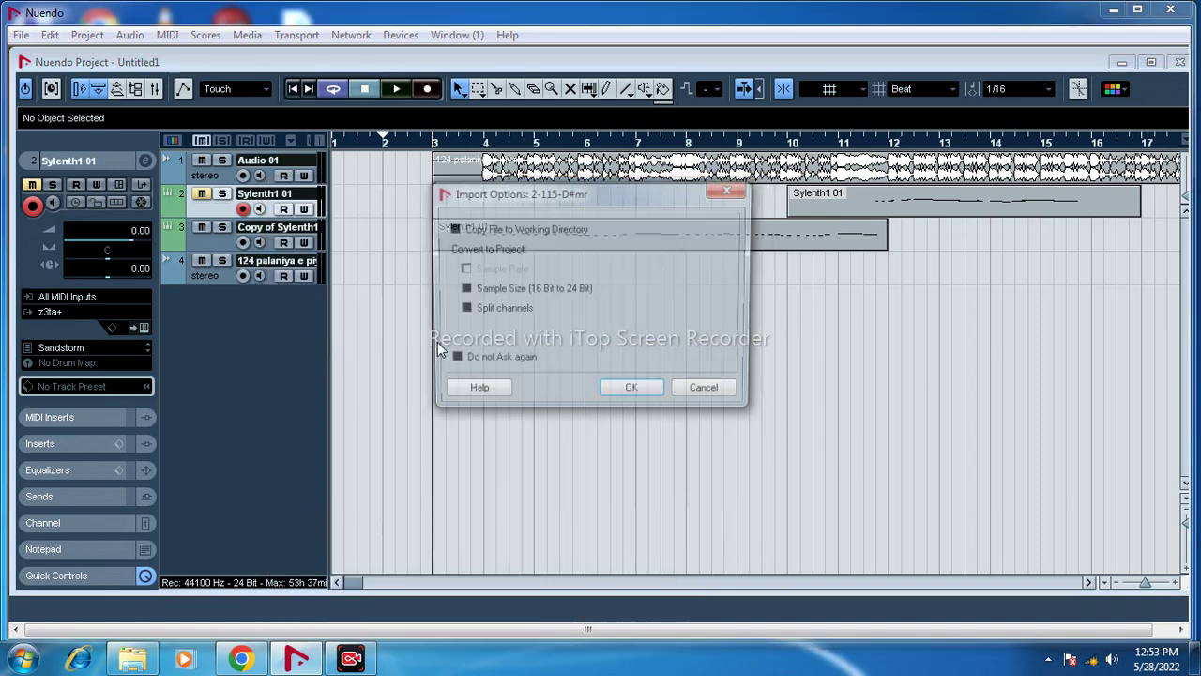
left_click(723, 391)
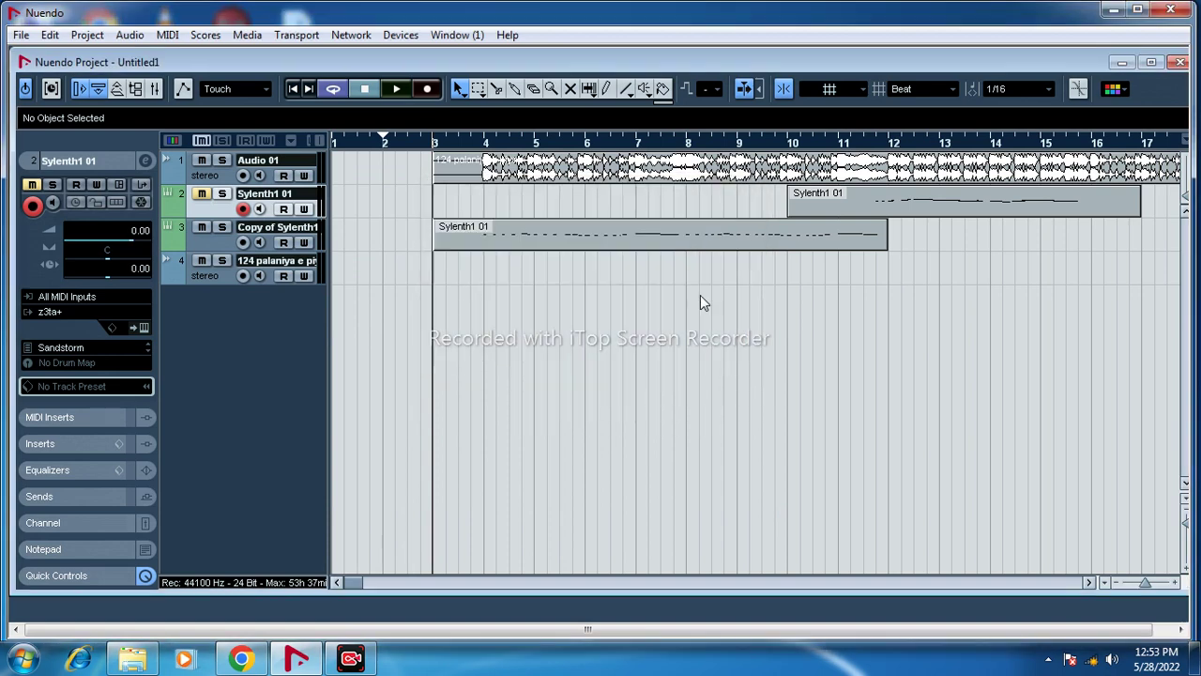
Delete the MIDI part that starts at bar 10 on the Sylenth1 01 track
left_click(931, 201)
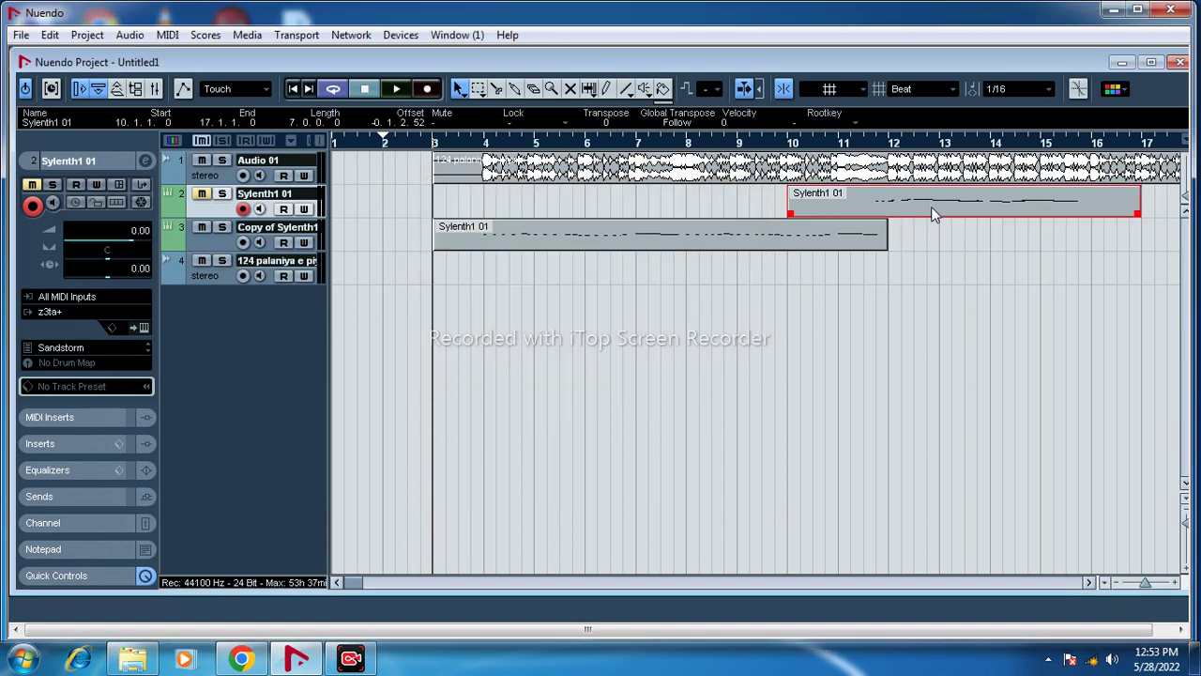
key("Delete")
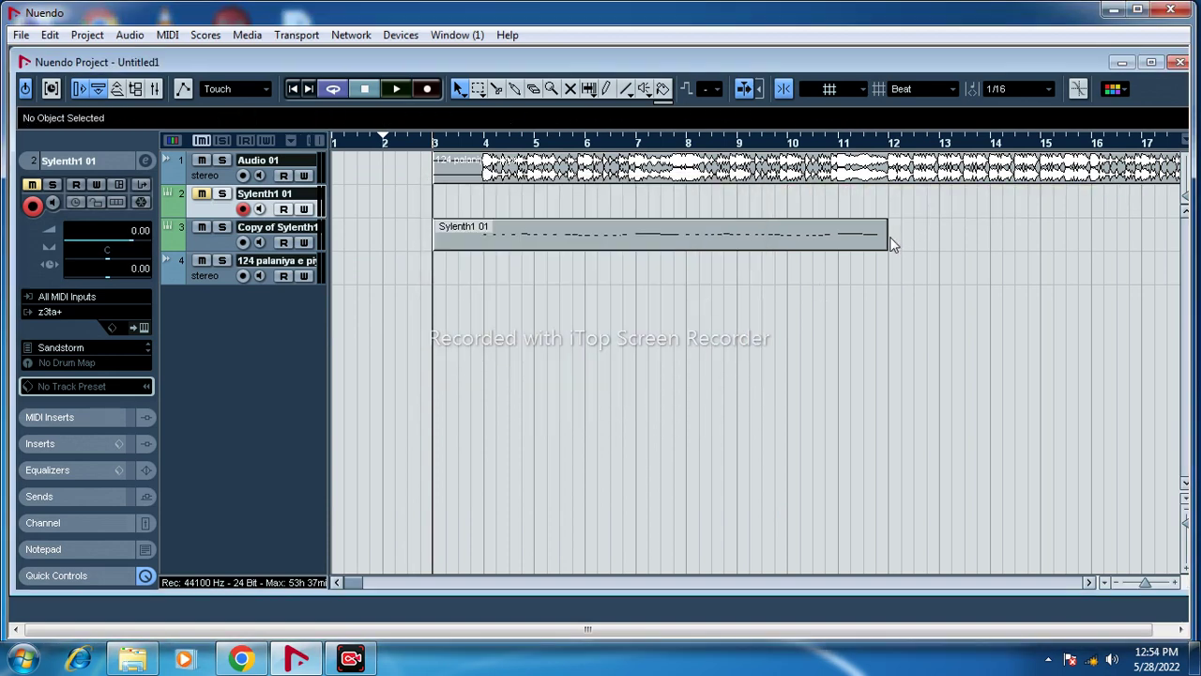
Compare the song's playback from bar 3 with the Copy of Sylenth1 track muted and unmuted
left_click(583, 246)
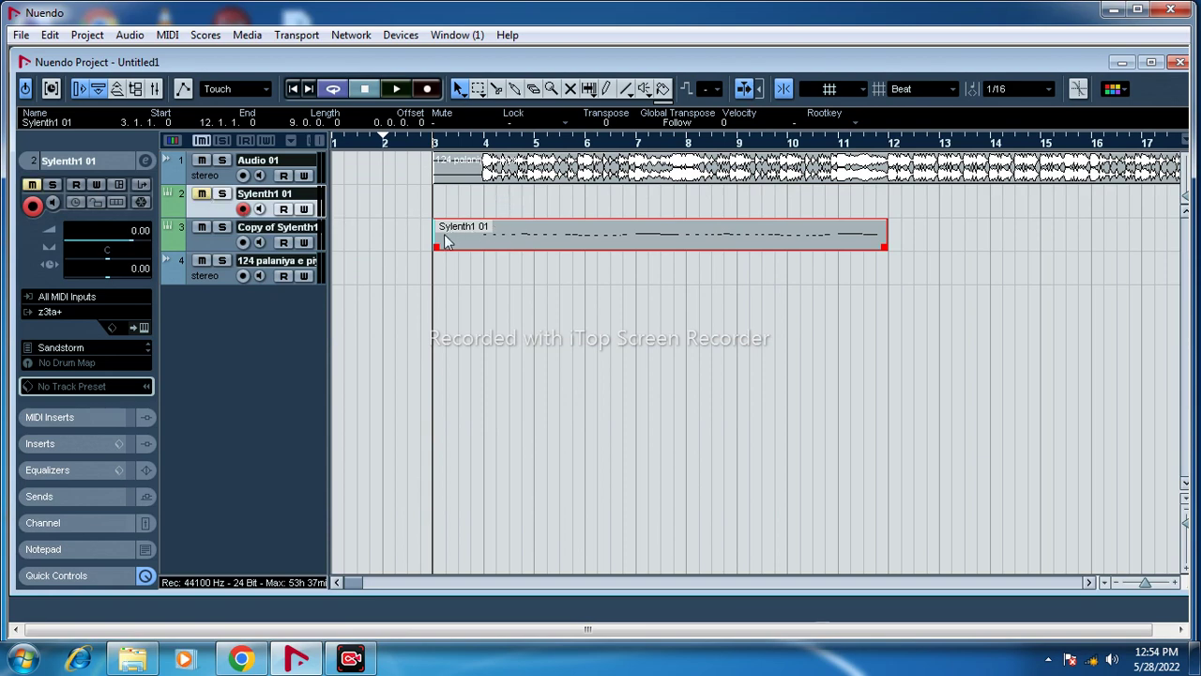
left_click_drag(446, 242, 445, 264)
left_click(556, 176)
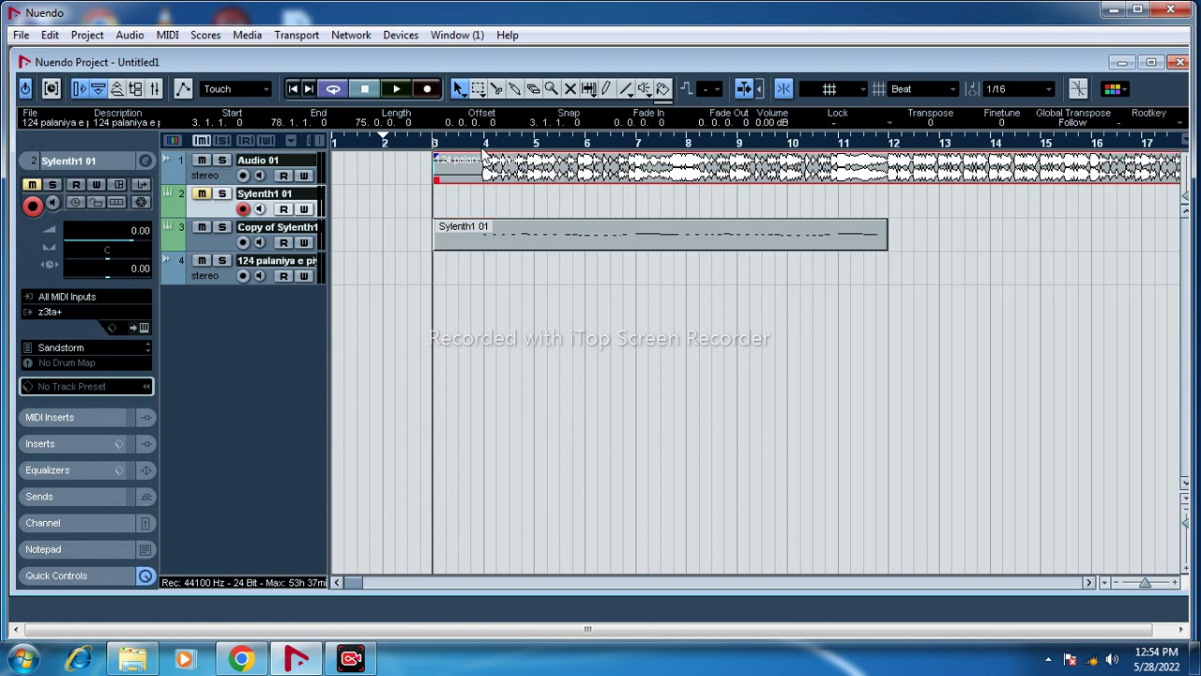
key("space")
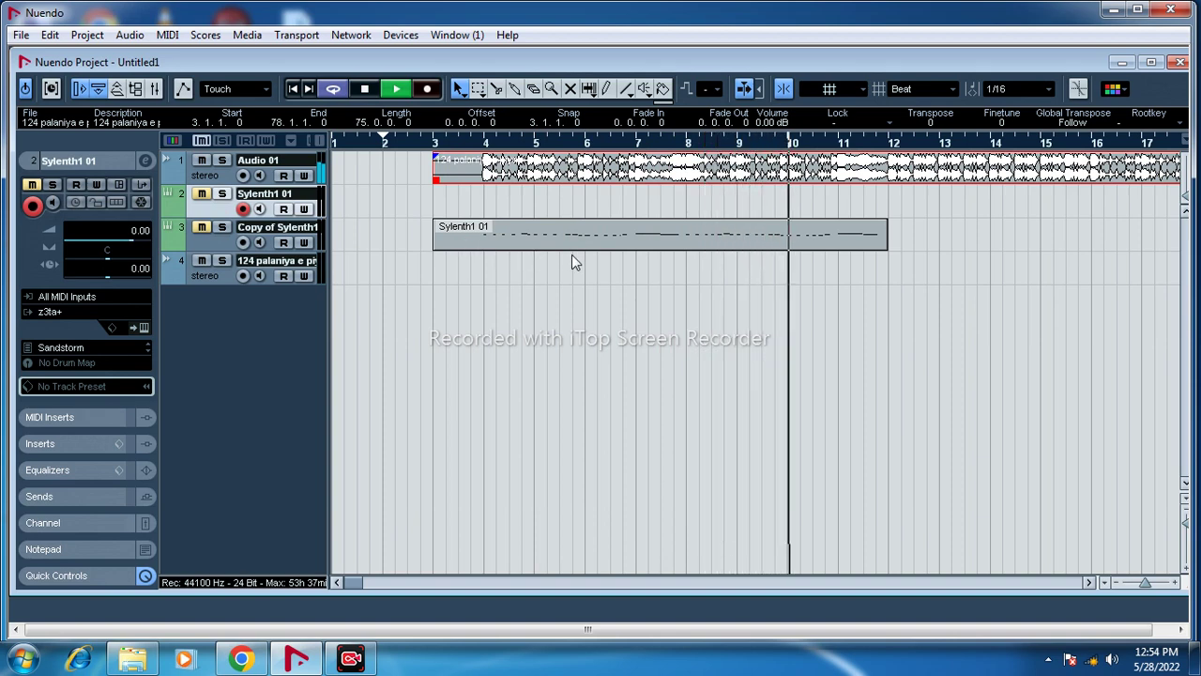
key("space")
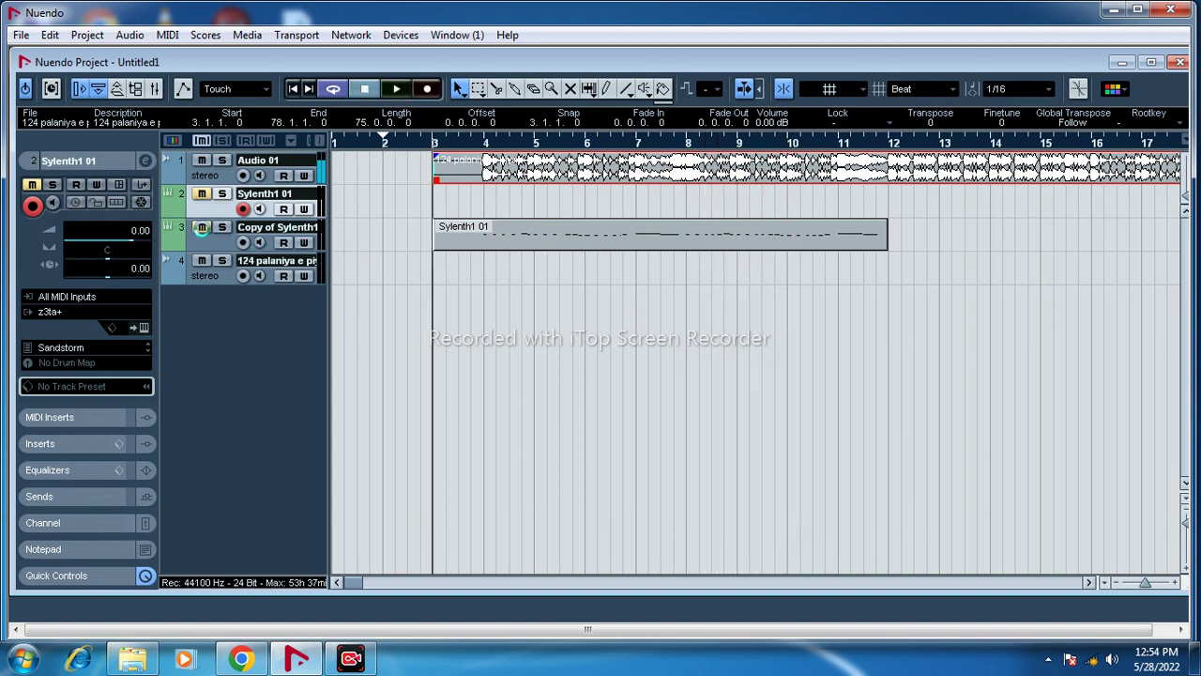
left_click(202, 227)
left_click(201, 228)
key("space")
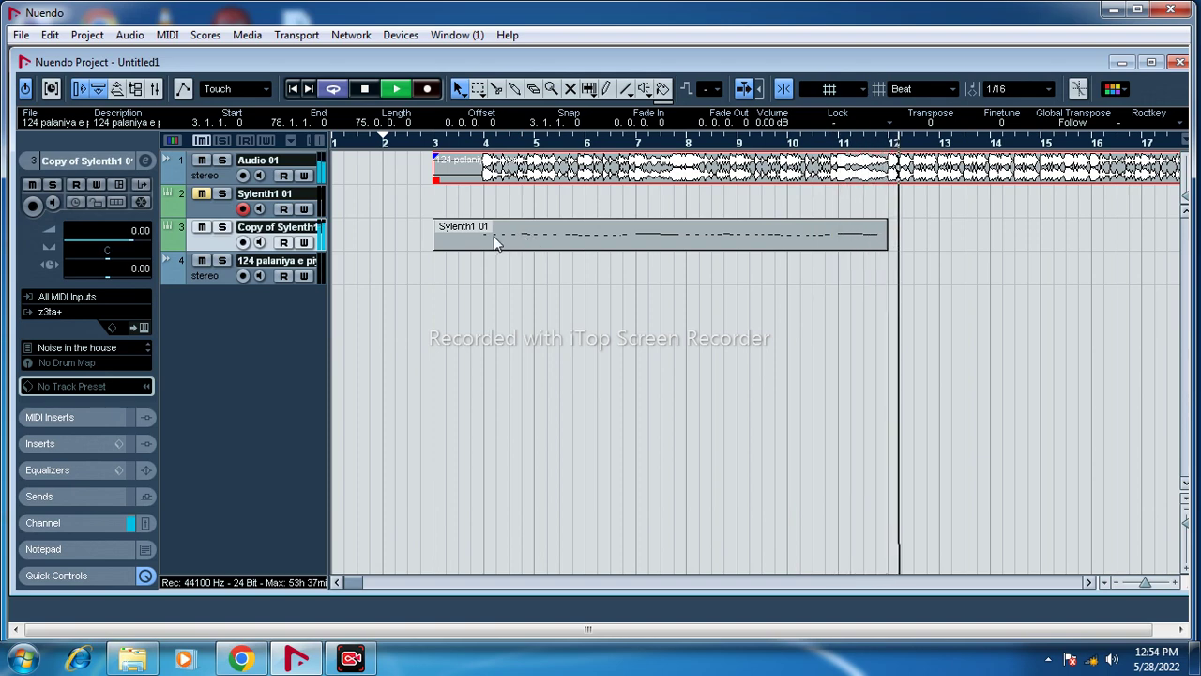
key("space")
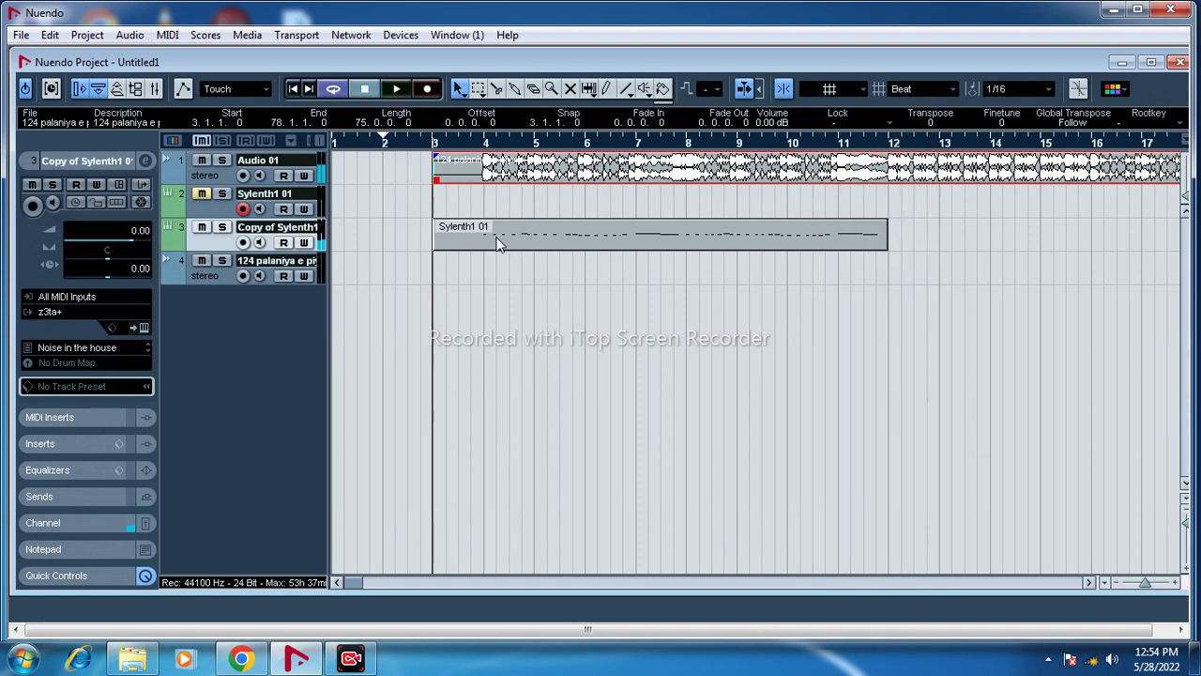
Unmute the Sylenth1 01 track and make it the selected track
left_click(201, 194)
left_click(207, 210)
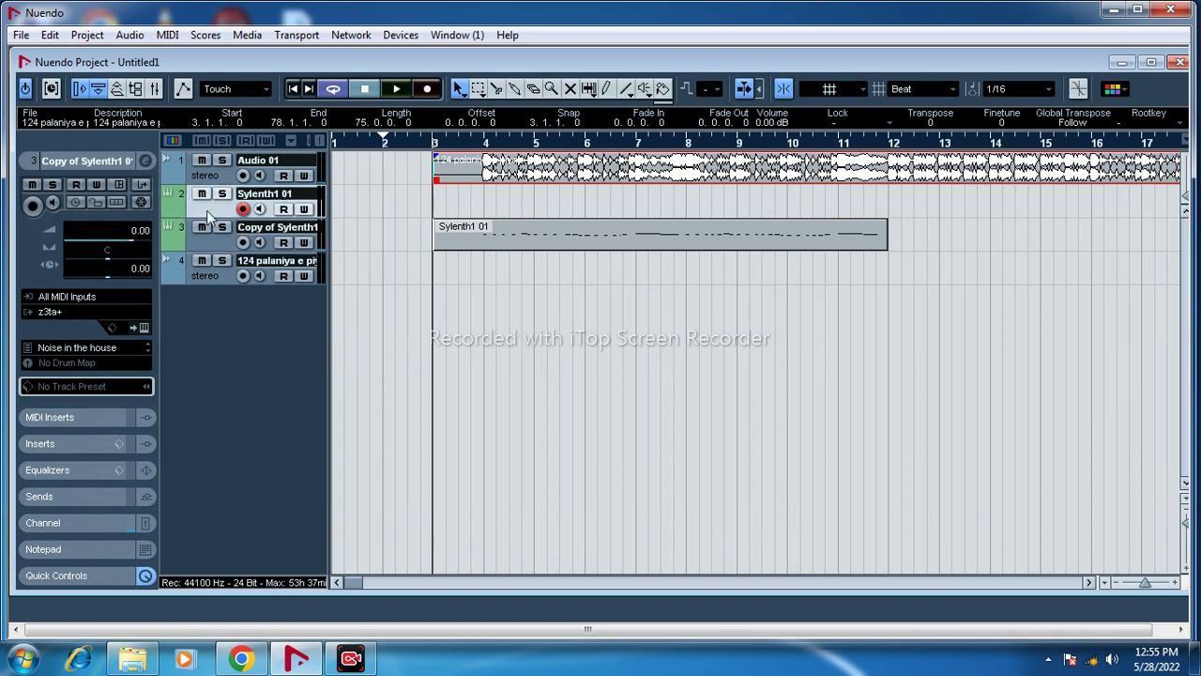
Examine the notes of the MIDI part on the Copy of Sylenth1 track in the Key Editor, from bar 4 on
double_click(533, 241)
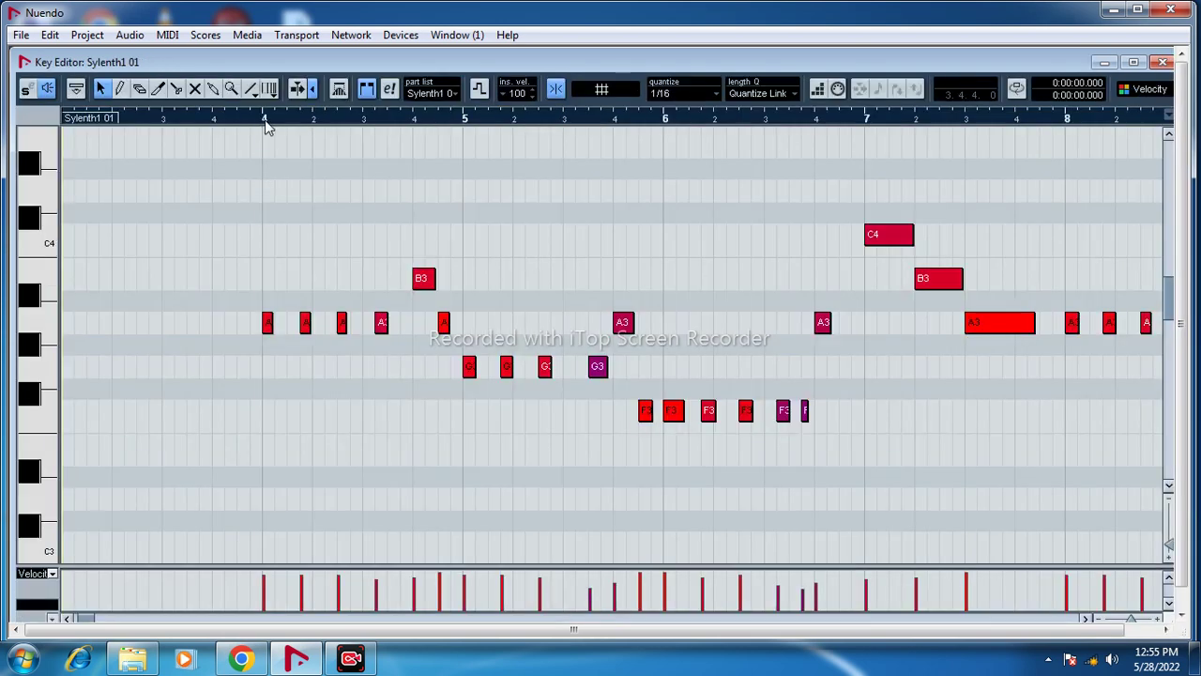
left_click_drag(266, 120, 437, 250)
key("g")
key("g")
key("g")
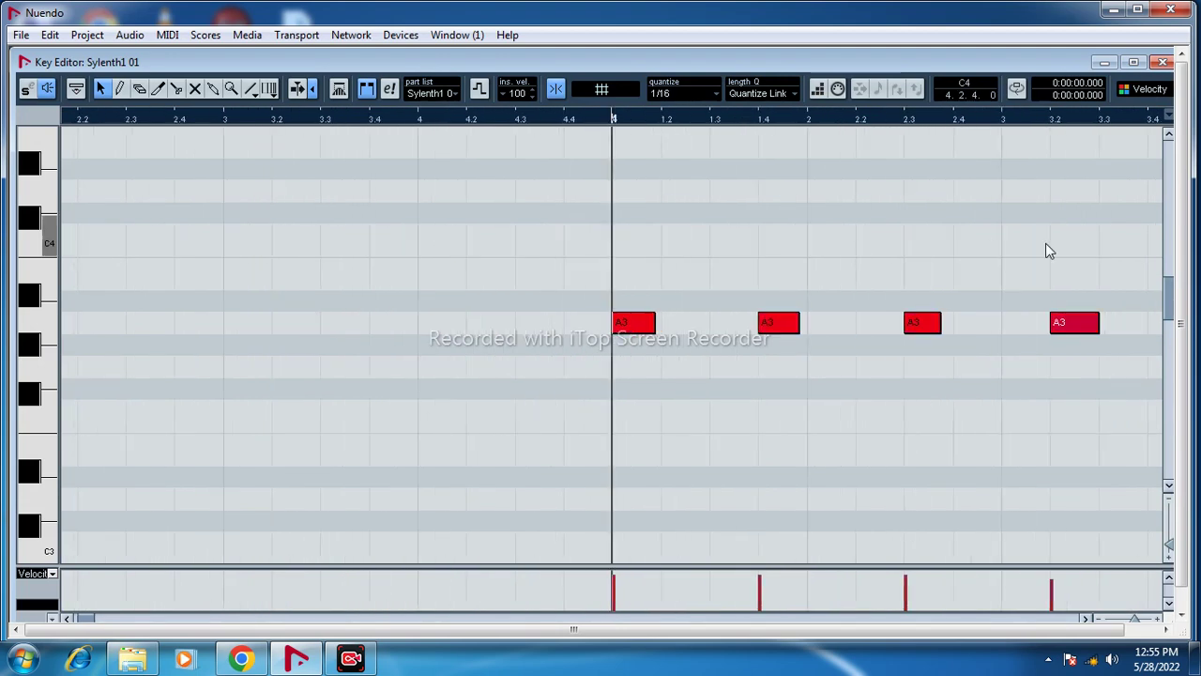
key("g")
key("g")
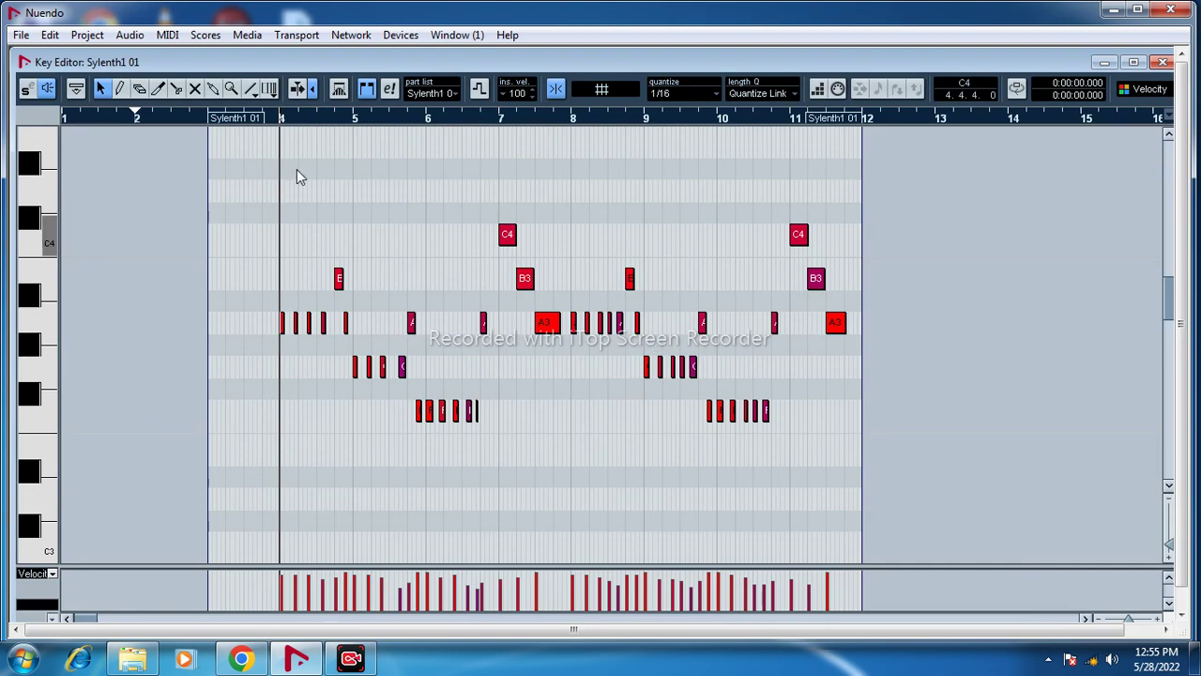
left_click(295, 120)
key("h")
key("h")
key("h")
key("h")
key("h")
key("h")
key("h")
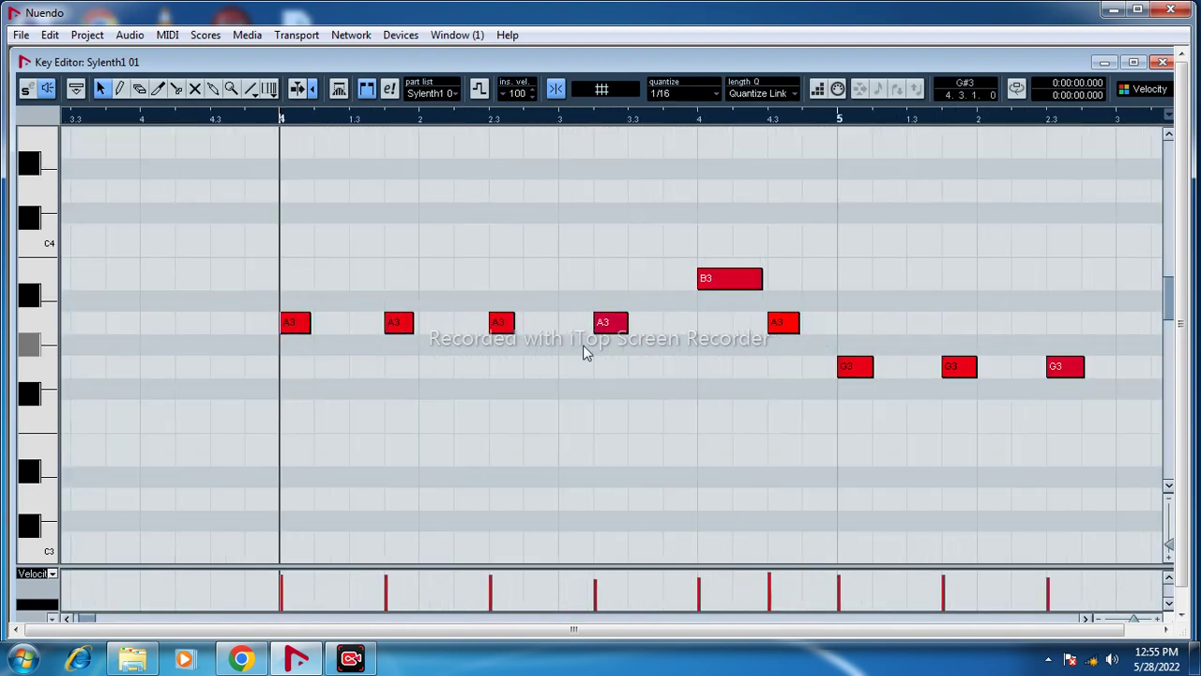
key("g")
key("g")
key("g")
key("g")
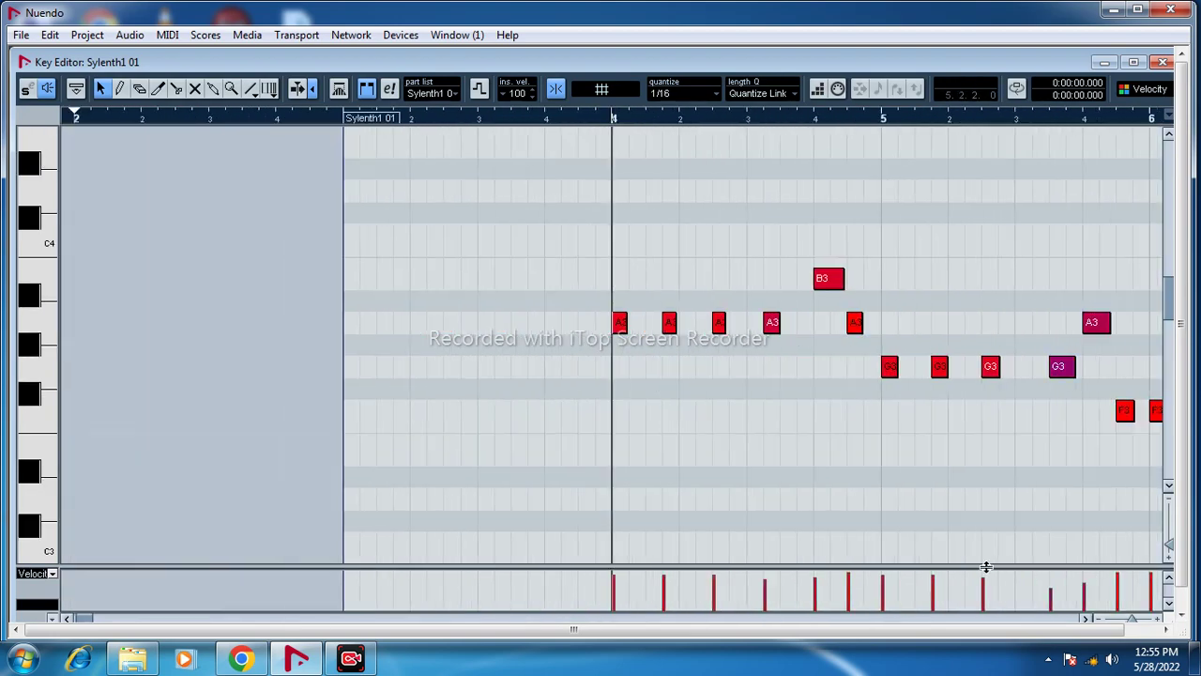
key("g")
key("g")
key("g")
key("g")
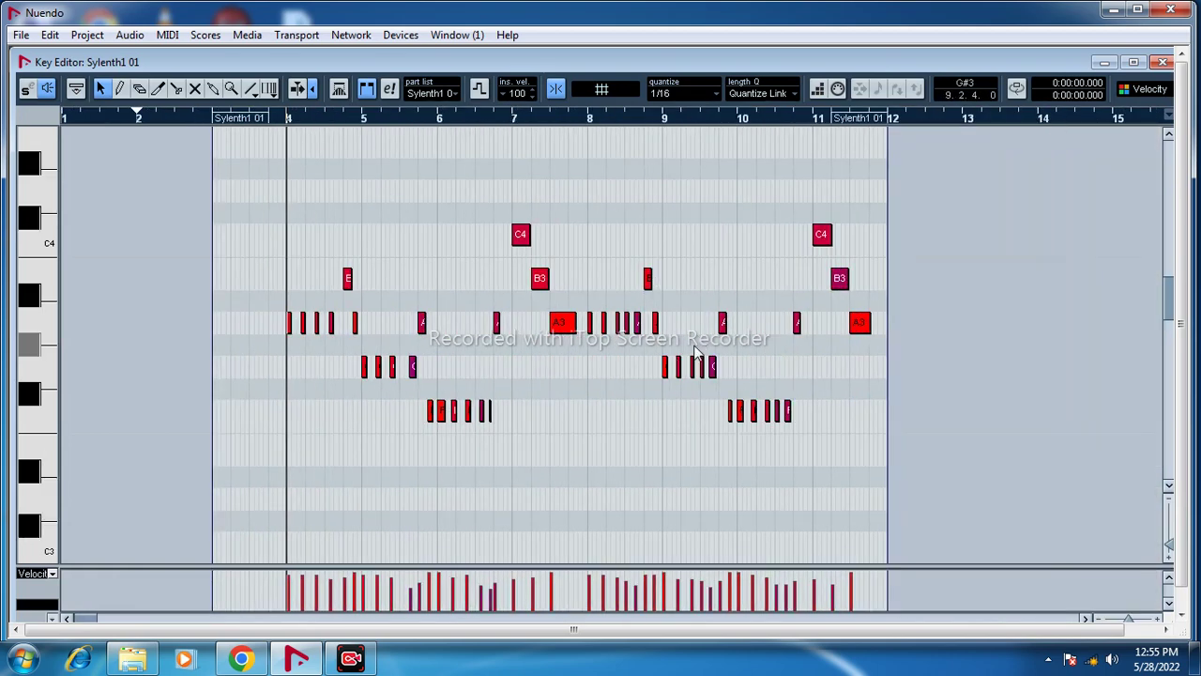
key("Escape")
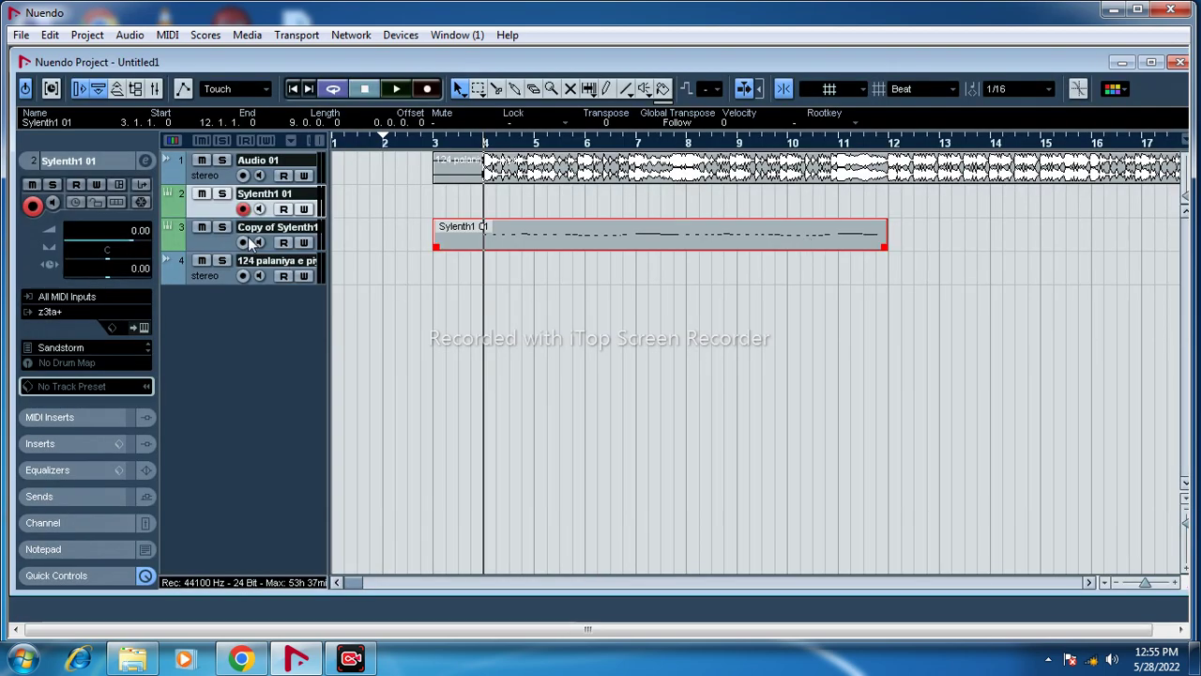
Assign the u-he Zebra2 instrument as the output of the Sylenth1 01 track
left_click(136, 321)
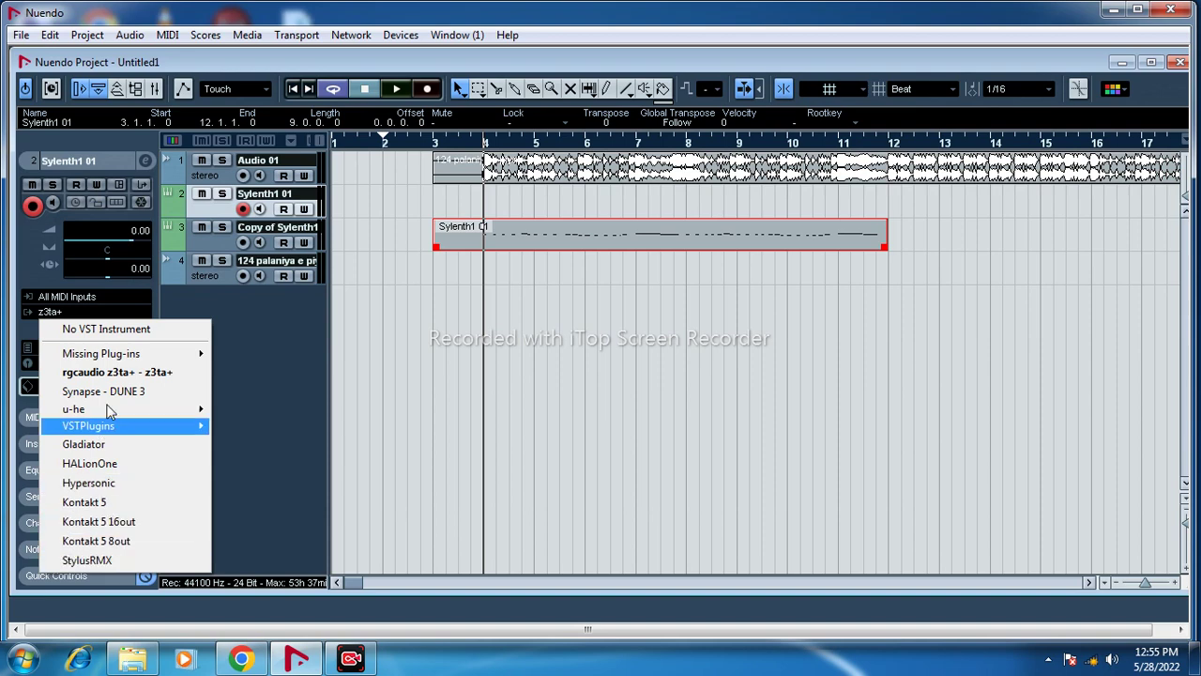
mouse_move(122, 413)
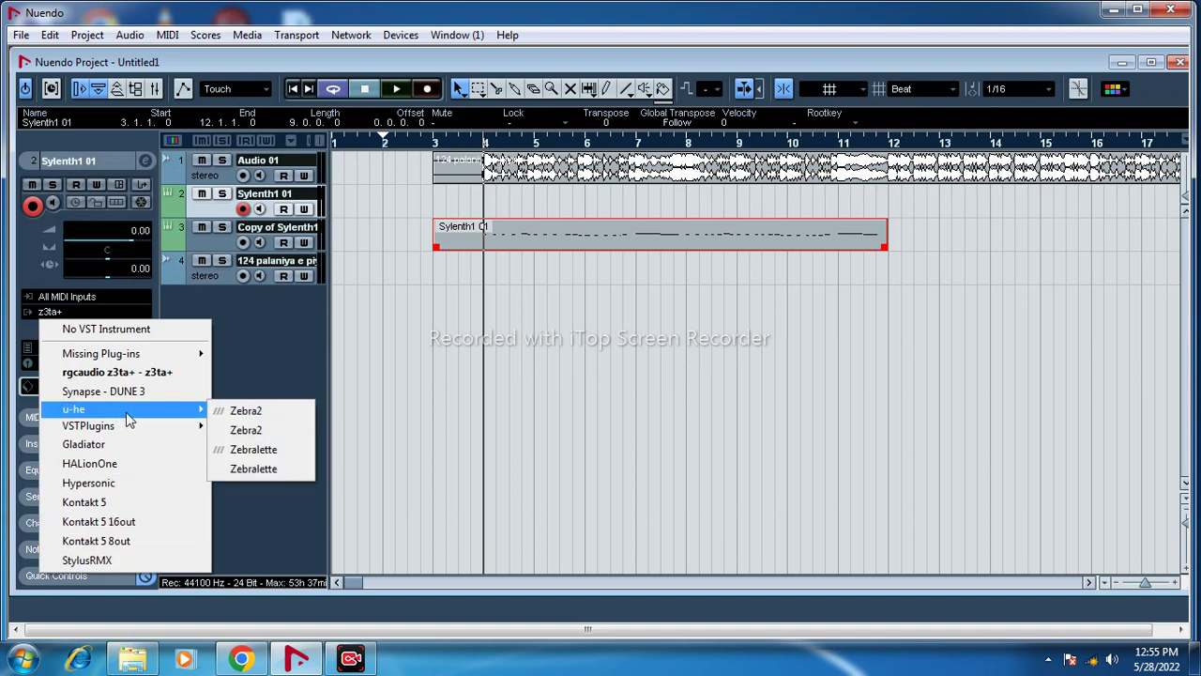
left_click(278, 417)
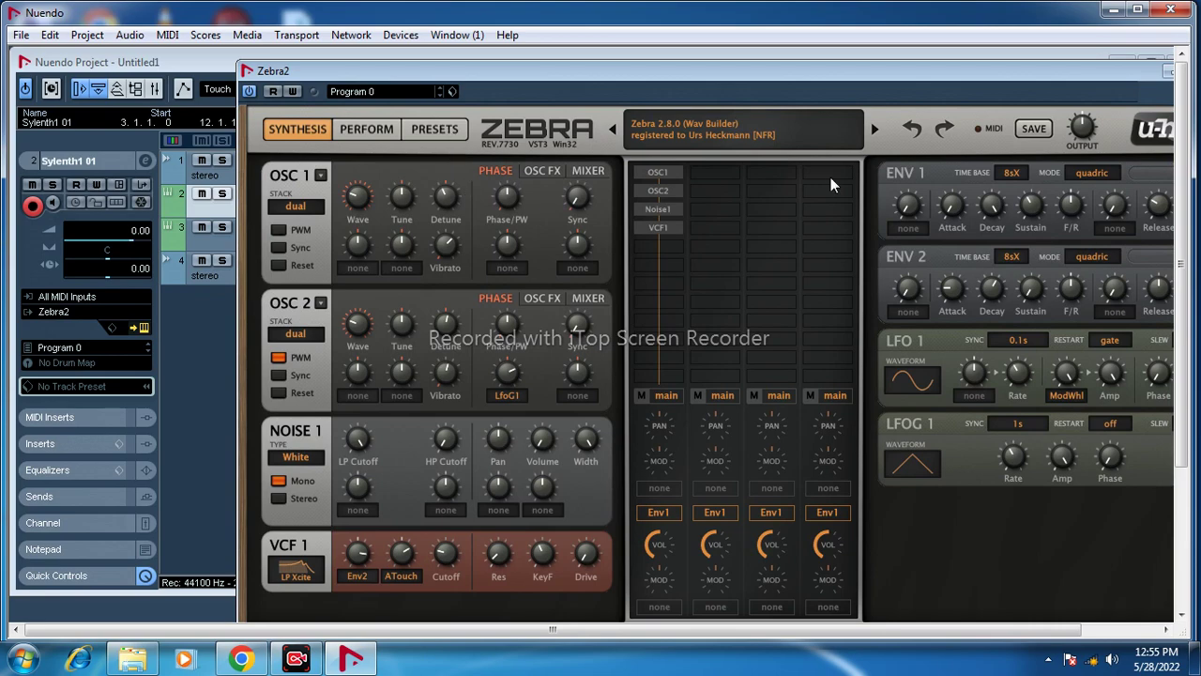
Load the HS French Oboe preset from Zebra2's 2 Leaders folder, set the main output to 142.00 and close the instrument window
left_click(798, 131)
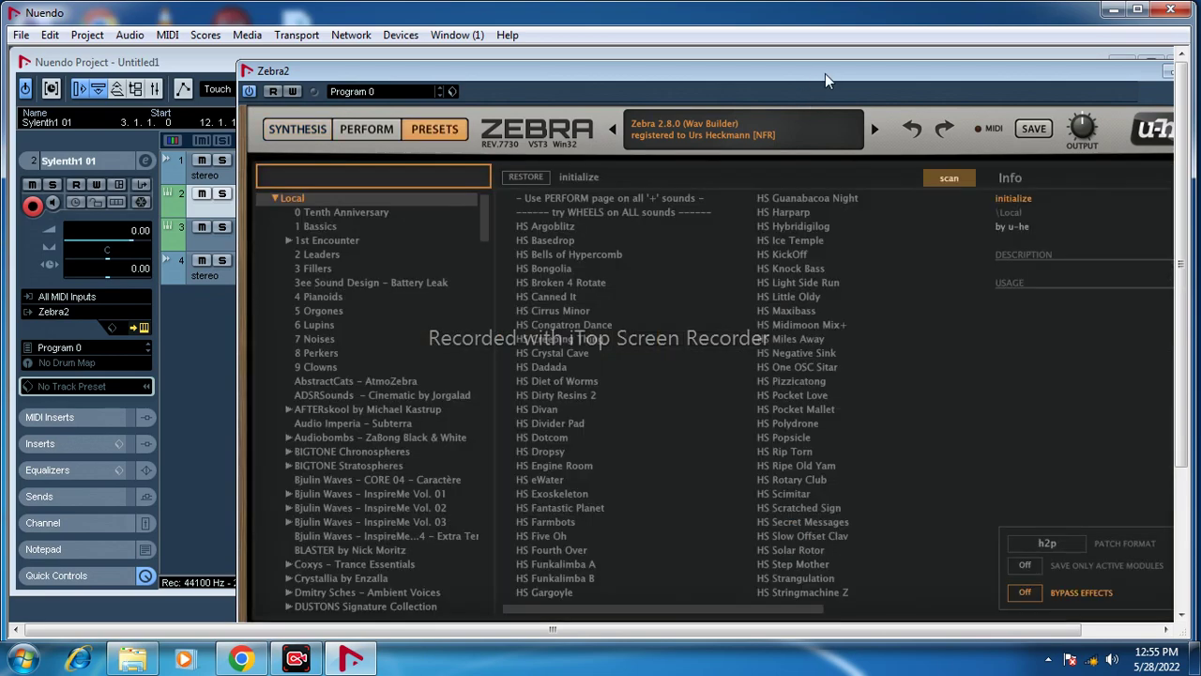
left_click_drag(825, 73, 710, 49)
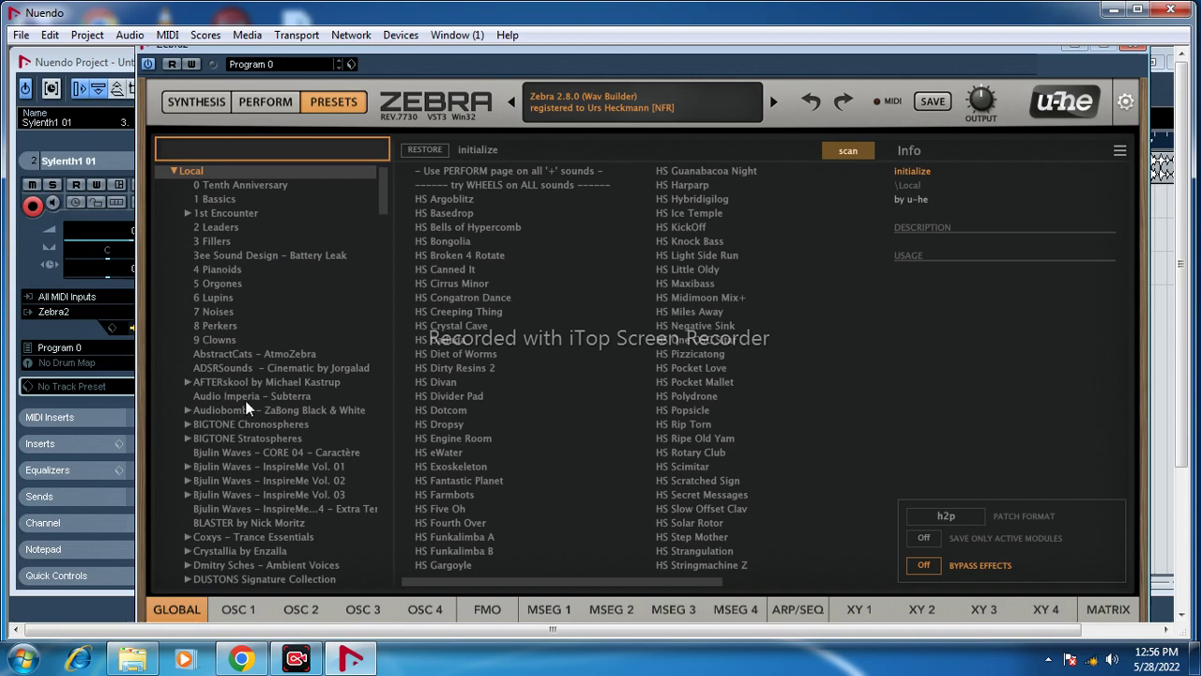
left_click(239, 229)
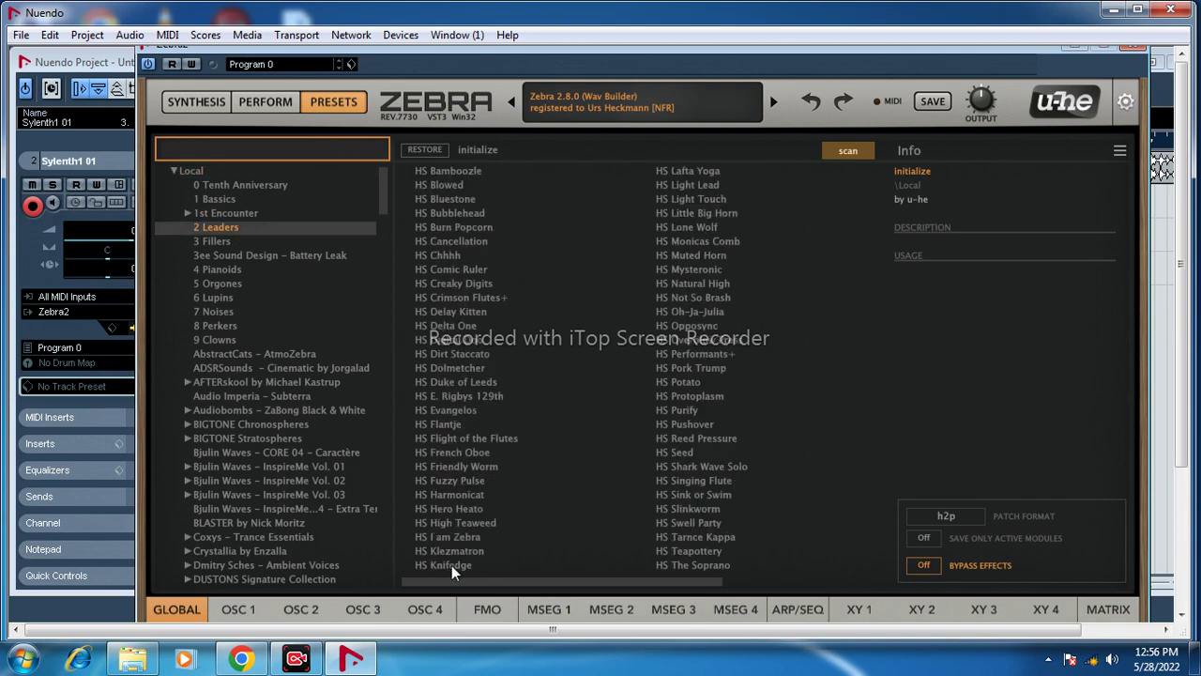
left_click(448, 453)
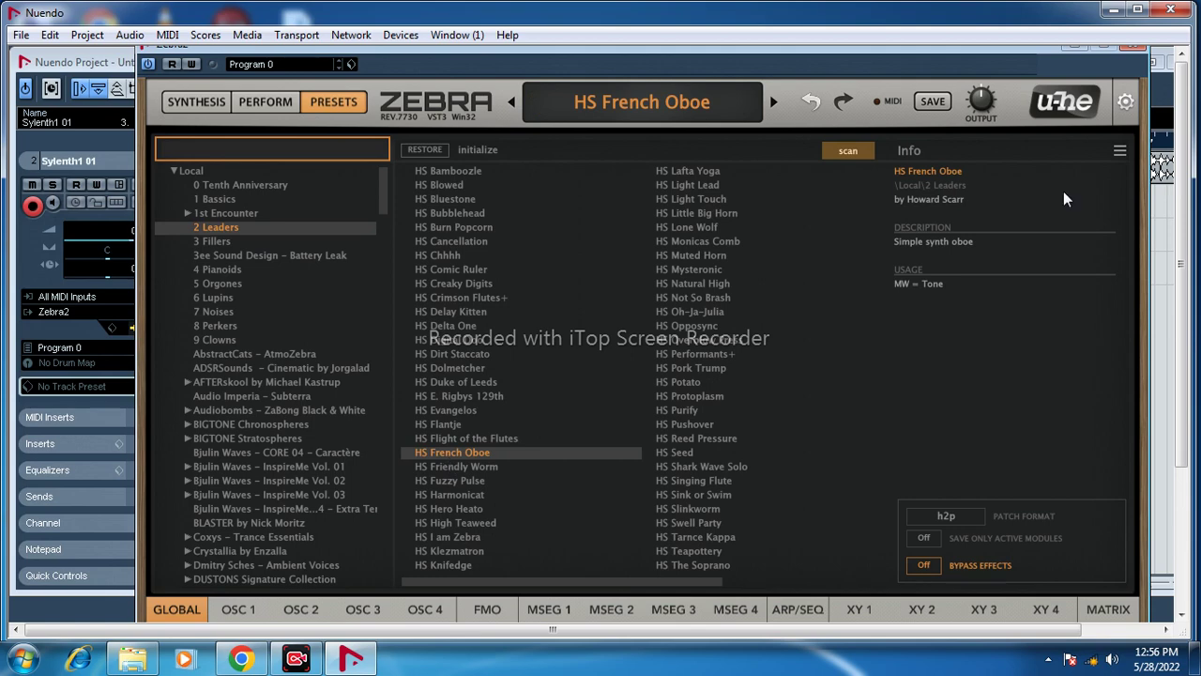
scroll(982, 98, "down", 5)
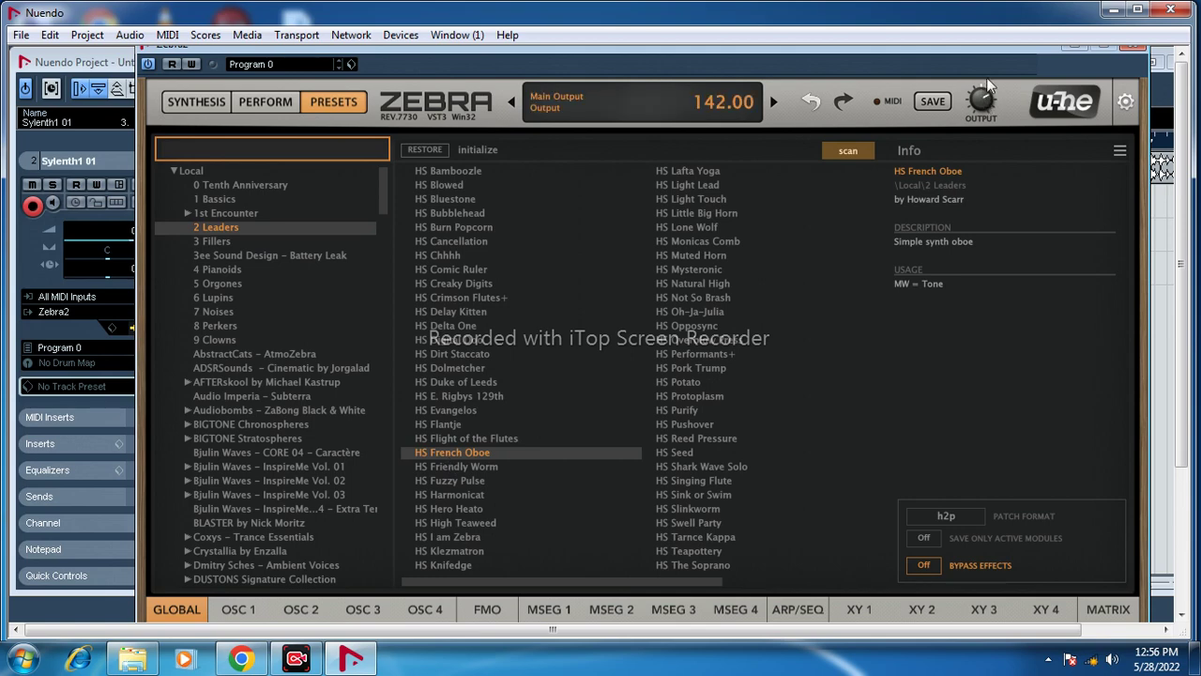
left_click(1134, 46)
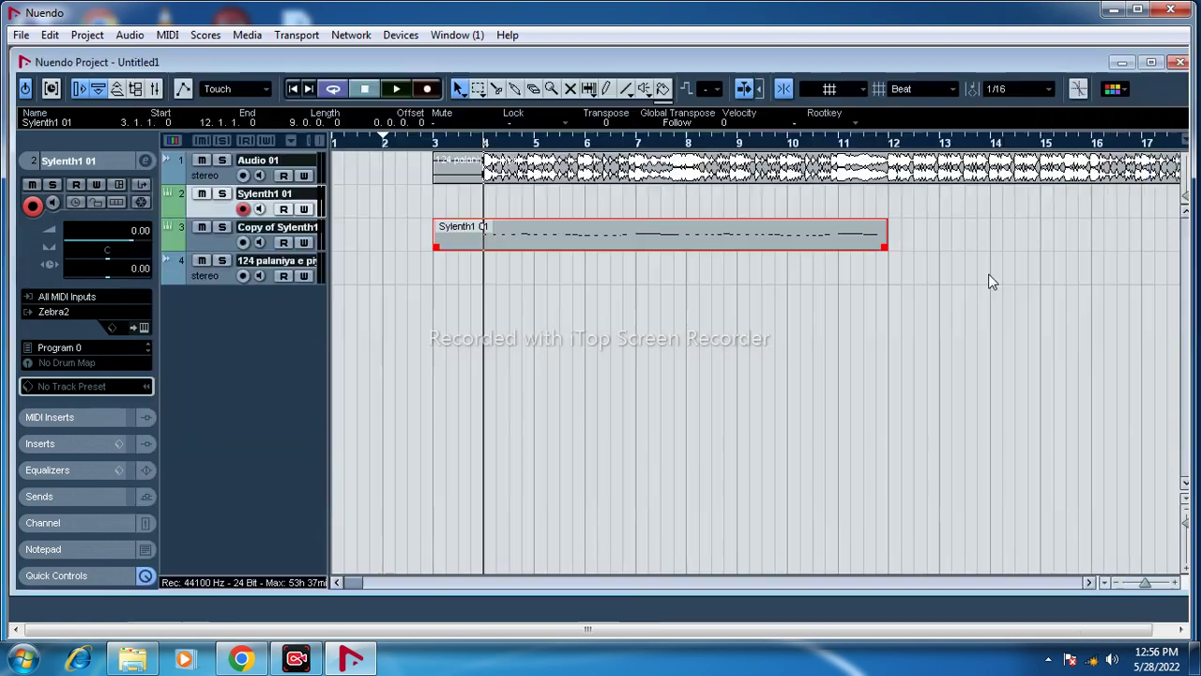